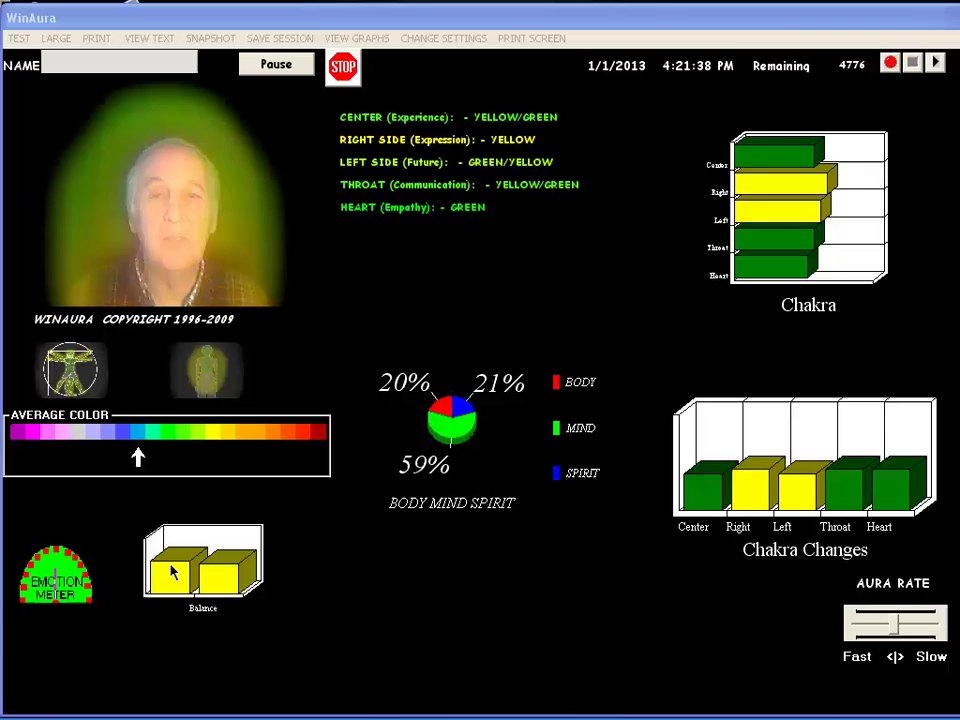
# Enter the subject's name for the aura session
pyautogui.click(340, 282)
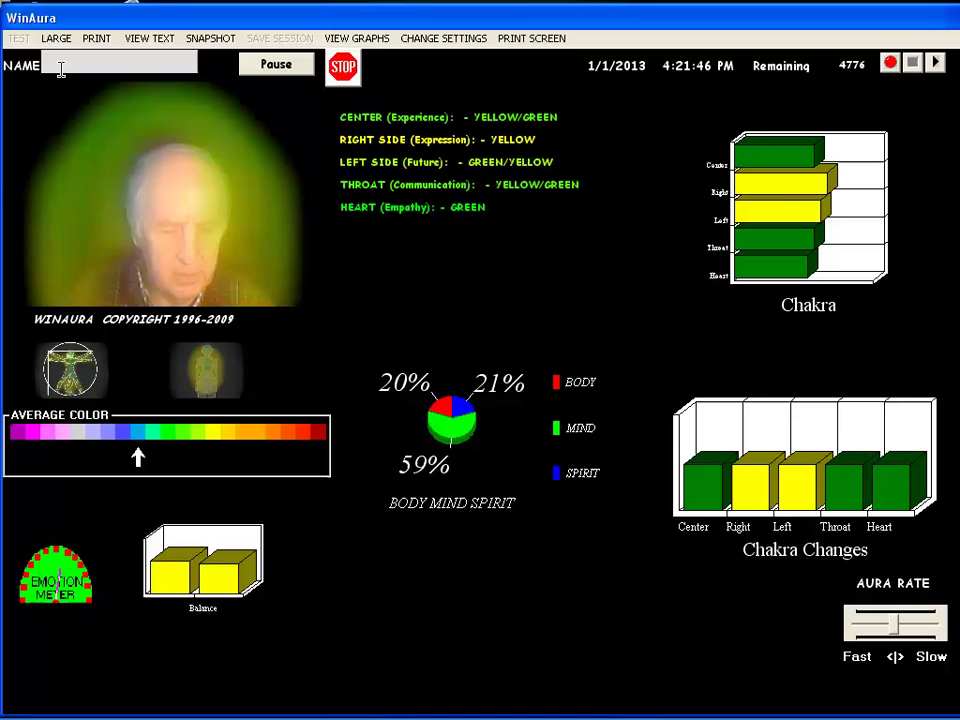
pyautogui.write('G')
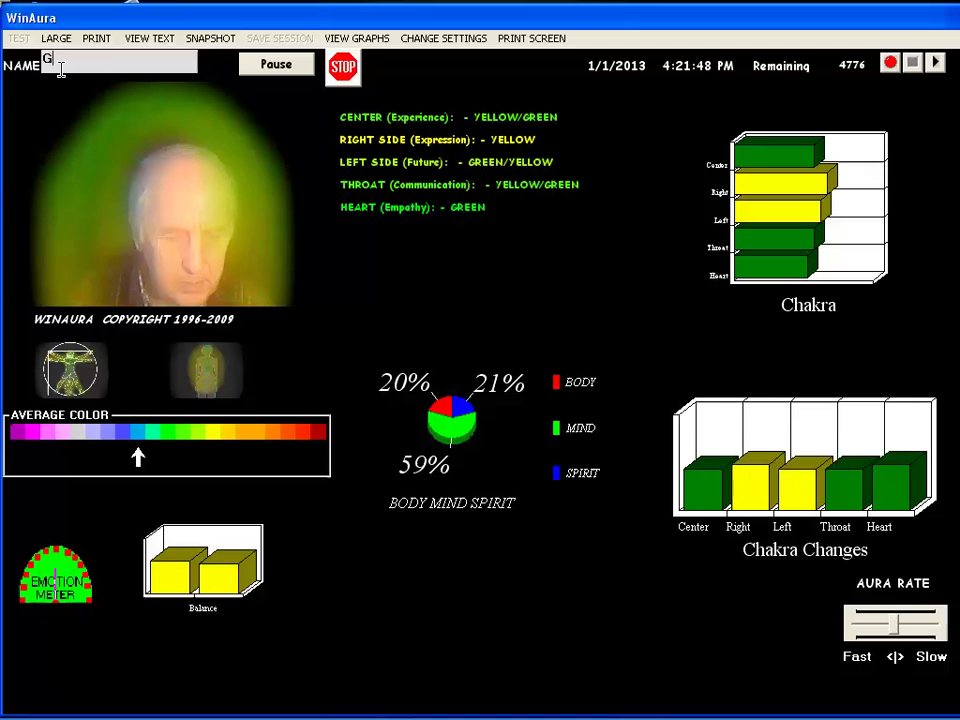
pyautogui.write('UY')
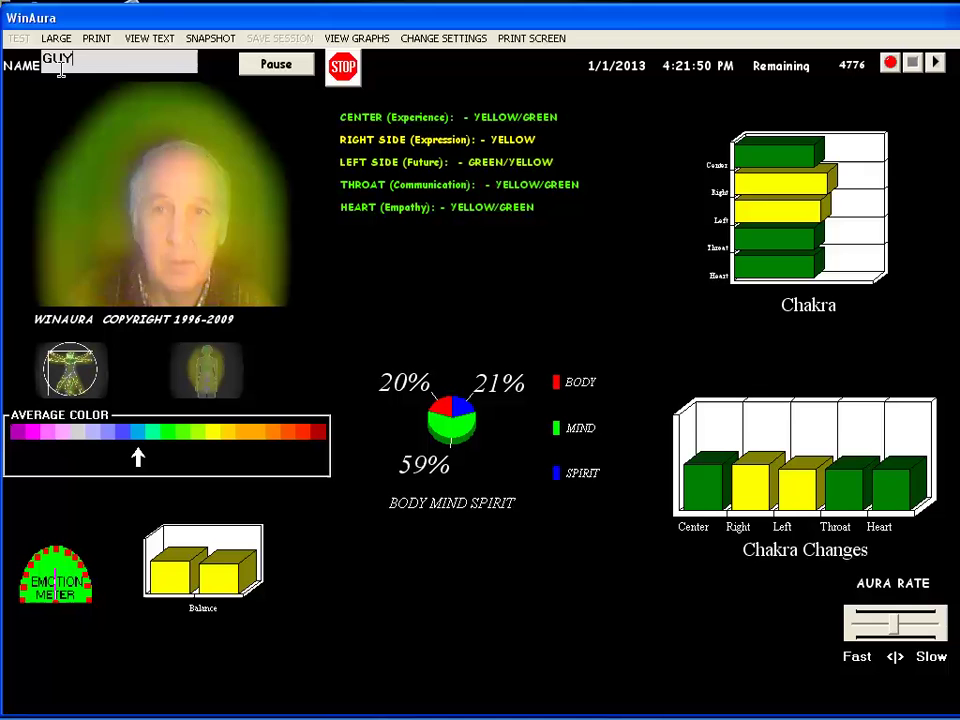
# Take an aura snapshot without graphs, trying the 7Chakra and WinStar formats first, and print it together with its text report
pyautogui.click(213, 42)
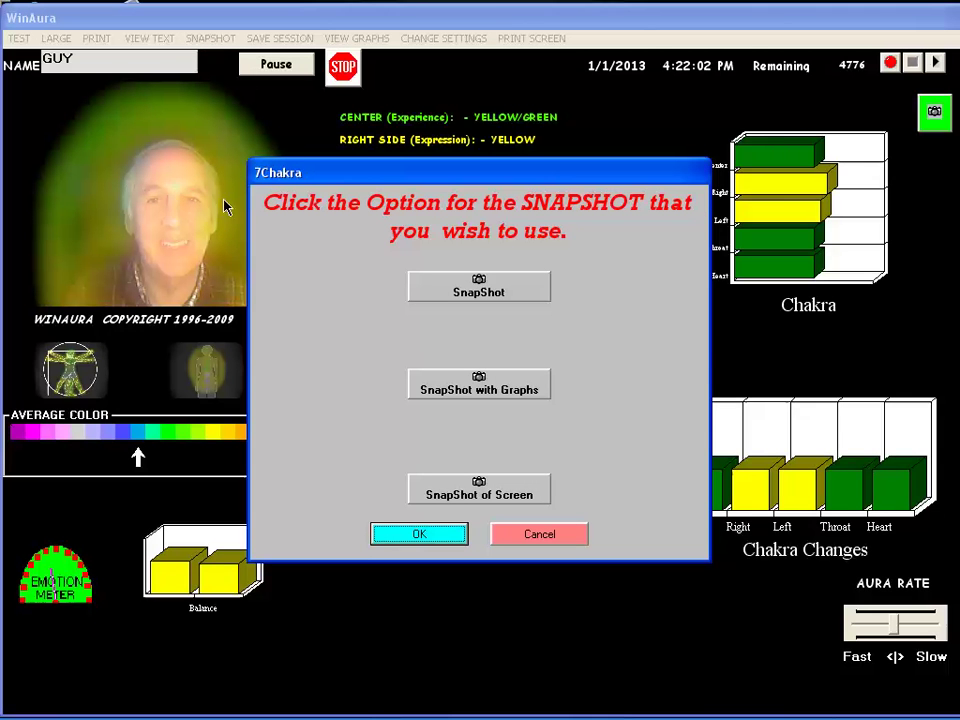
pyautogui.click(465, 295)
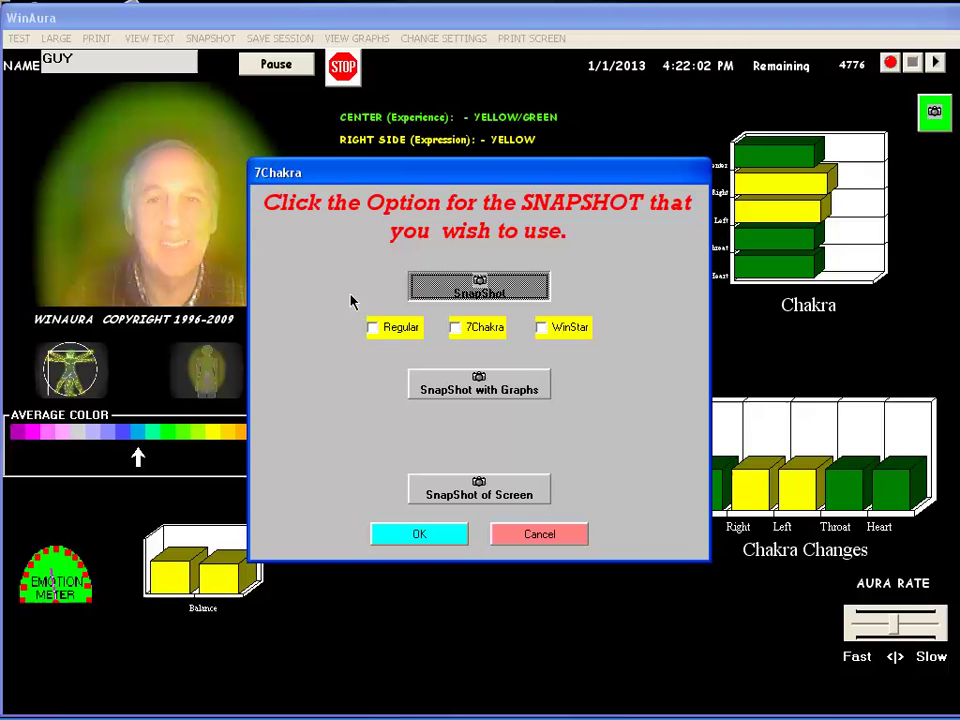
pyautogui.click(454, 333)
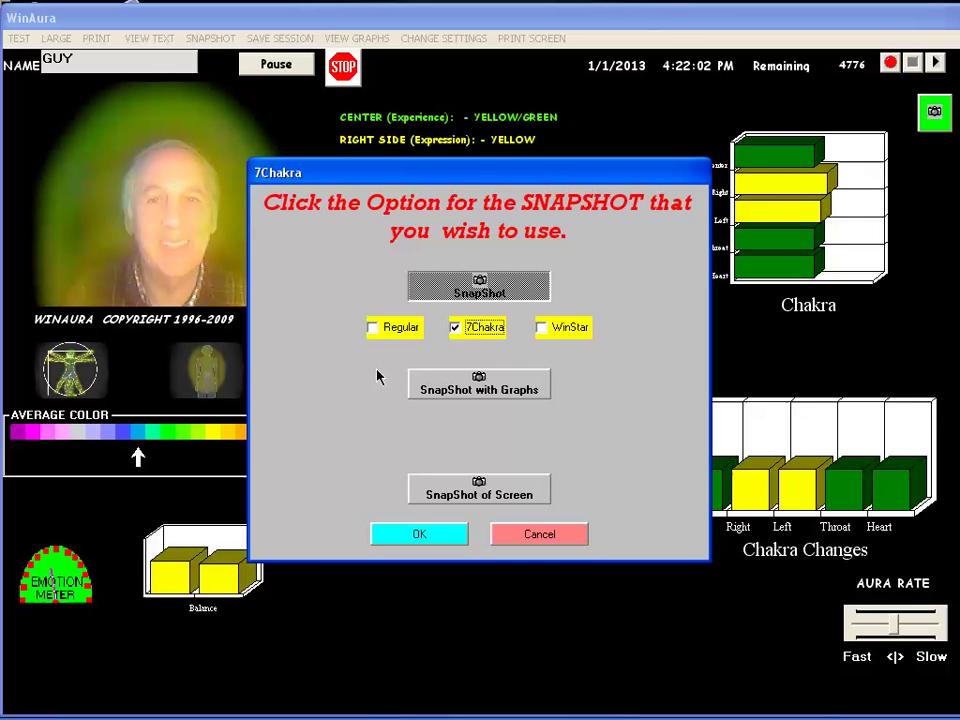
pyautogui.click(549, 337)
pyautogui.click(448, 391)
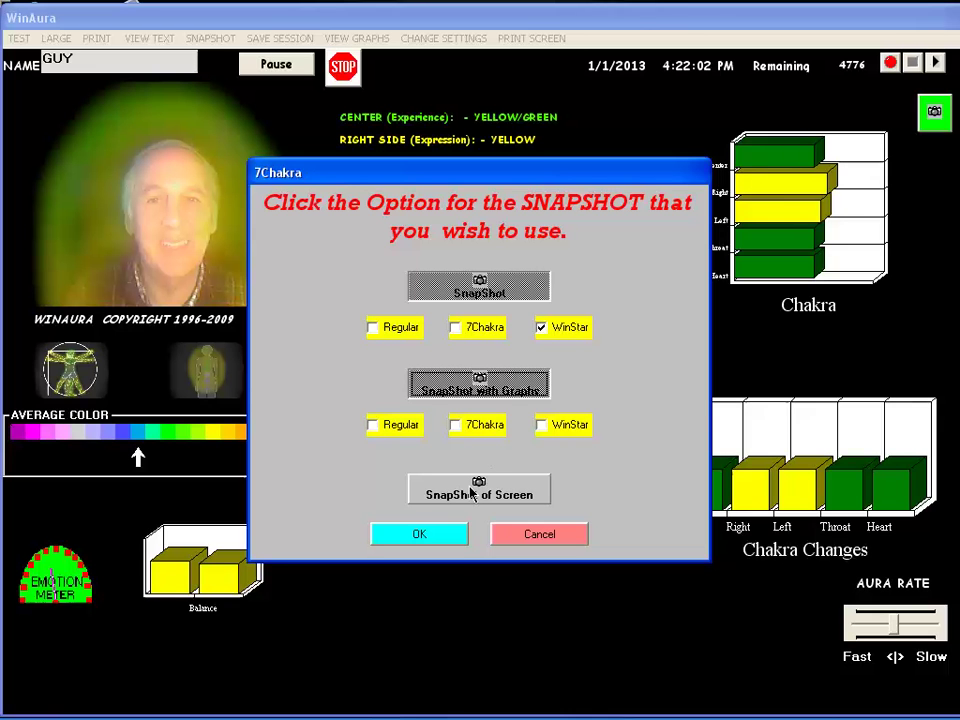
pyautogui.click(436, 387)
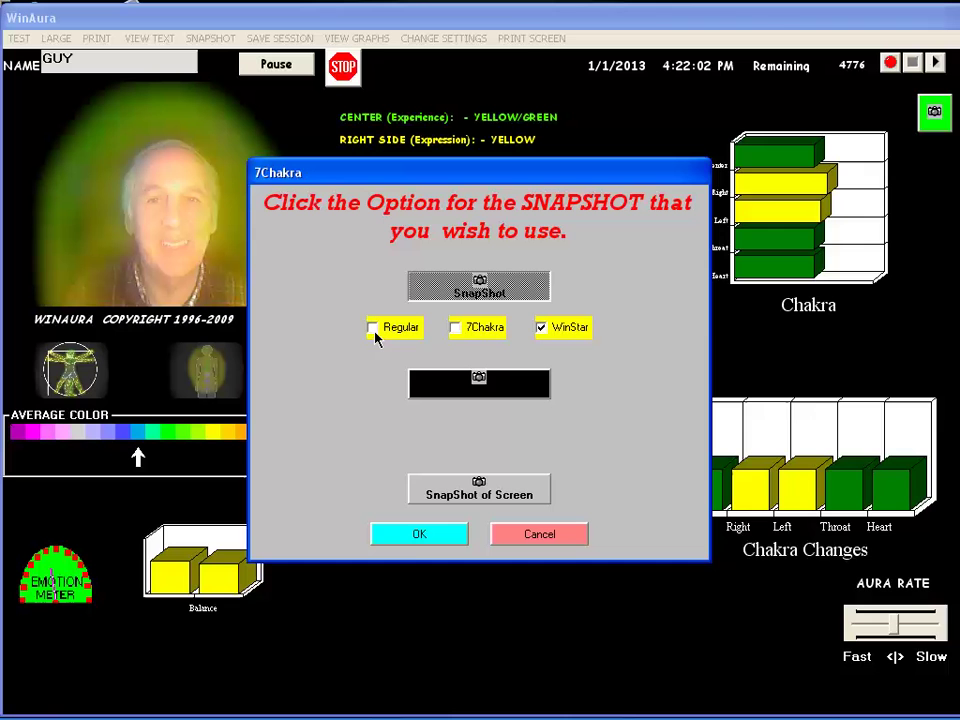
pyautogui.click(414, 536)
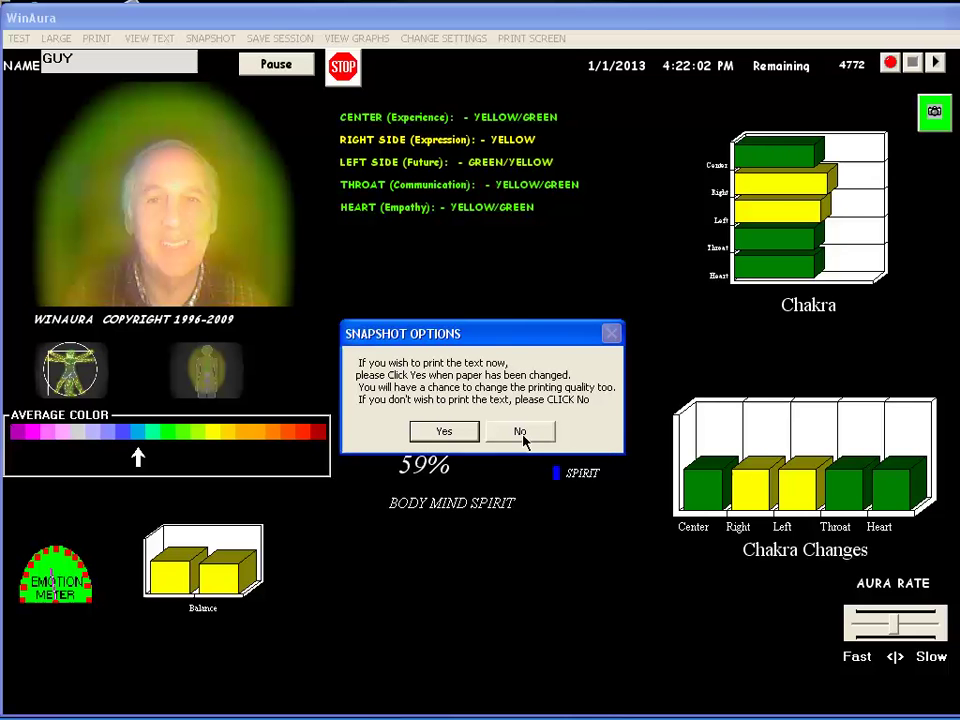
pyautogui.click(455, 438)
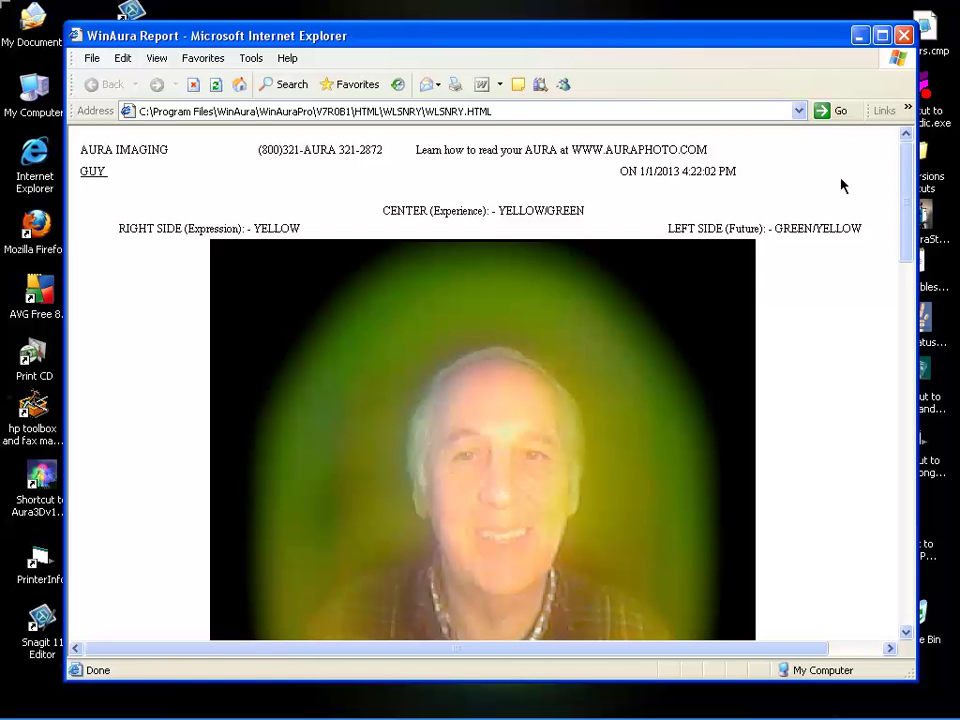
# Look over the generated report, dismiss the printer's paper alert and minimize the printer status window
pyautogui.moveTo(912, 197); pyautogui.dragTo(879, 168)
pyautogui.click(92, 60)
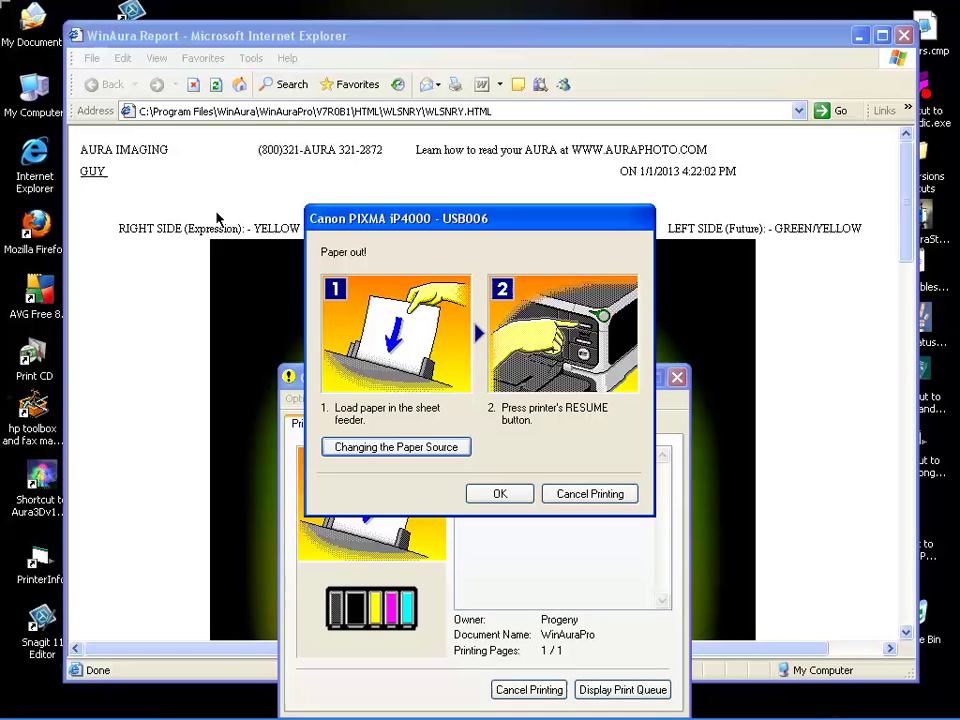
pyautogui.click(596, 493)
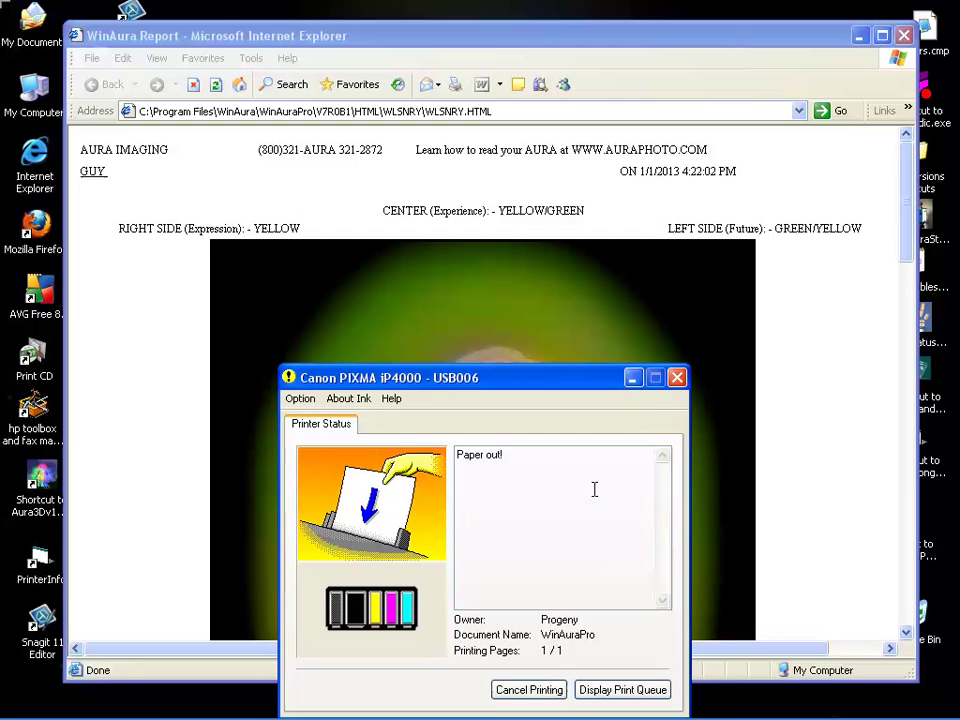
pyautogui.click(633, 378)
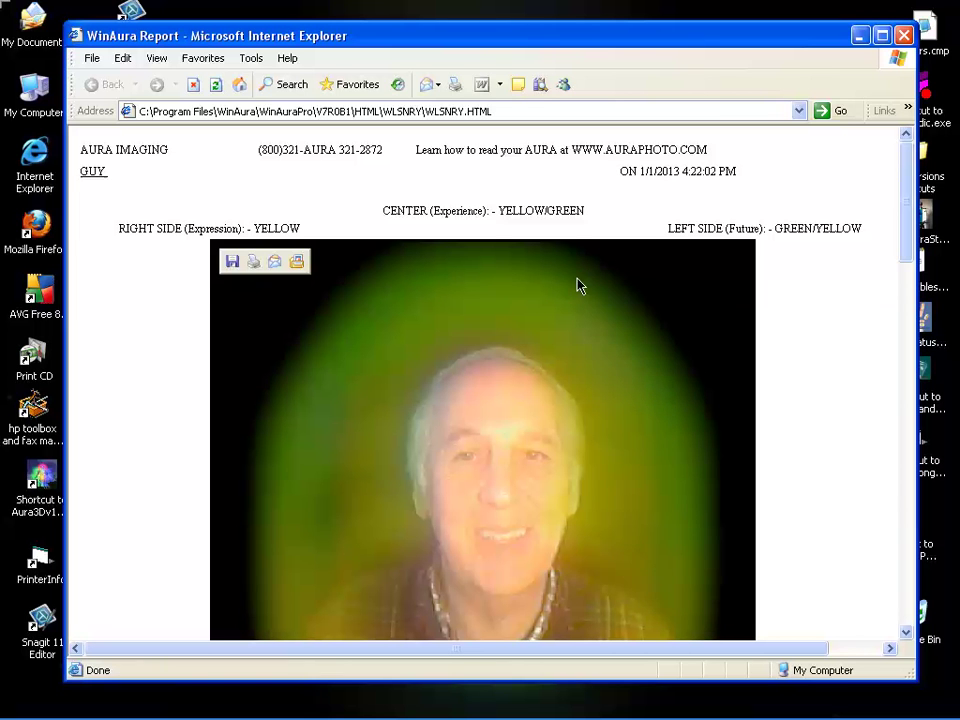
# Check the file types offered for saving the report as a web page in My Documents, and cancel the save
pyautogui.click(92, 60)
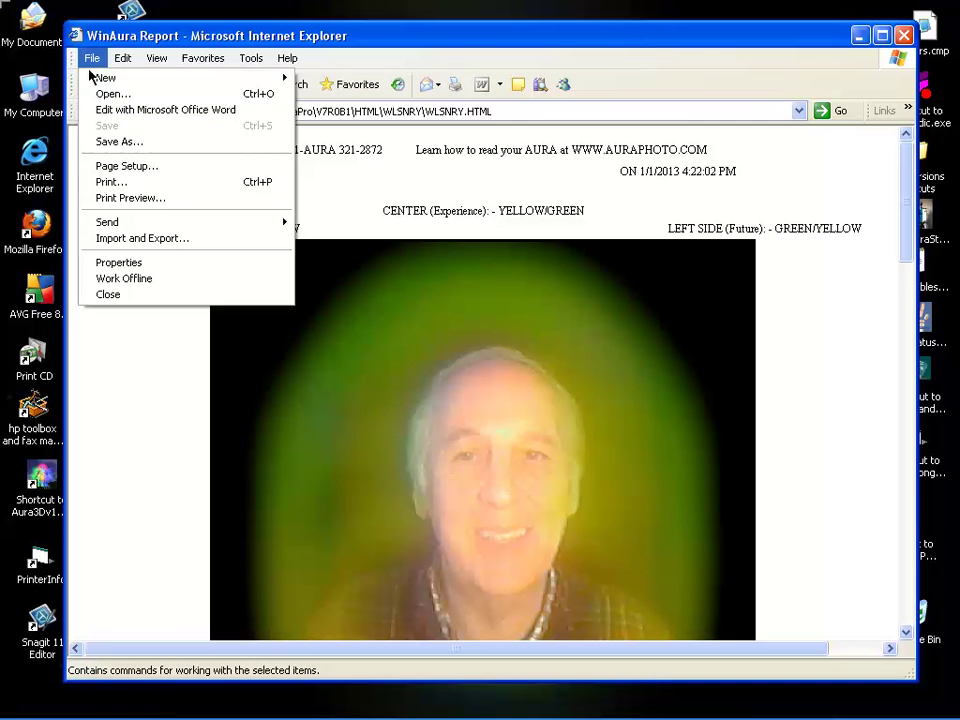
pyautogui.click(101, 145)
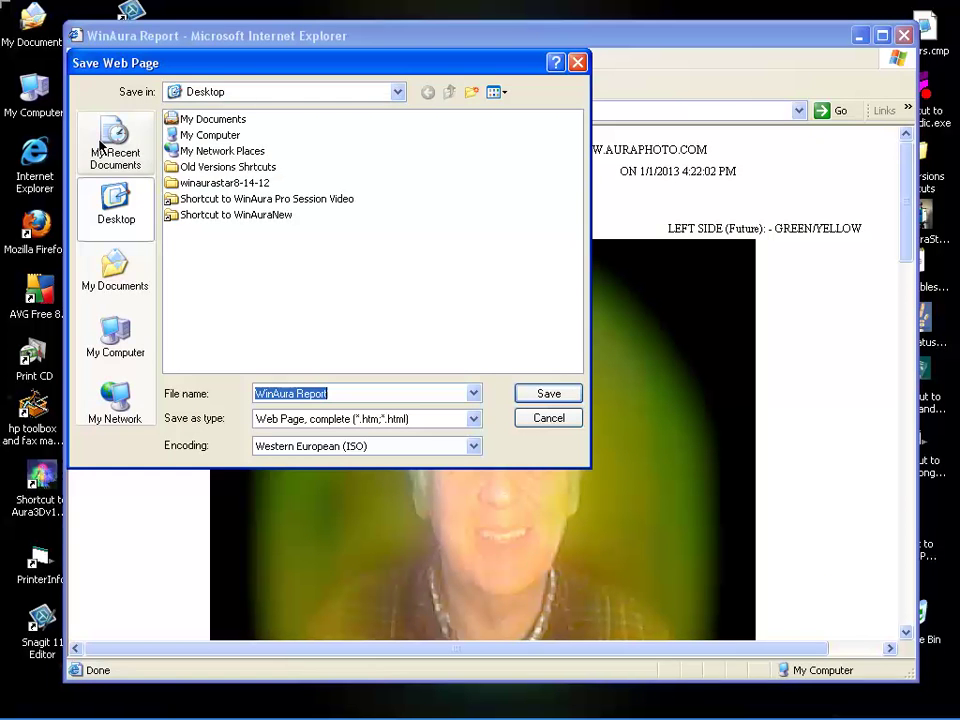
pyautogui.doubleClick(170, 121)
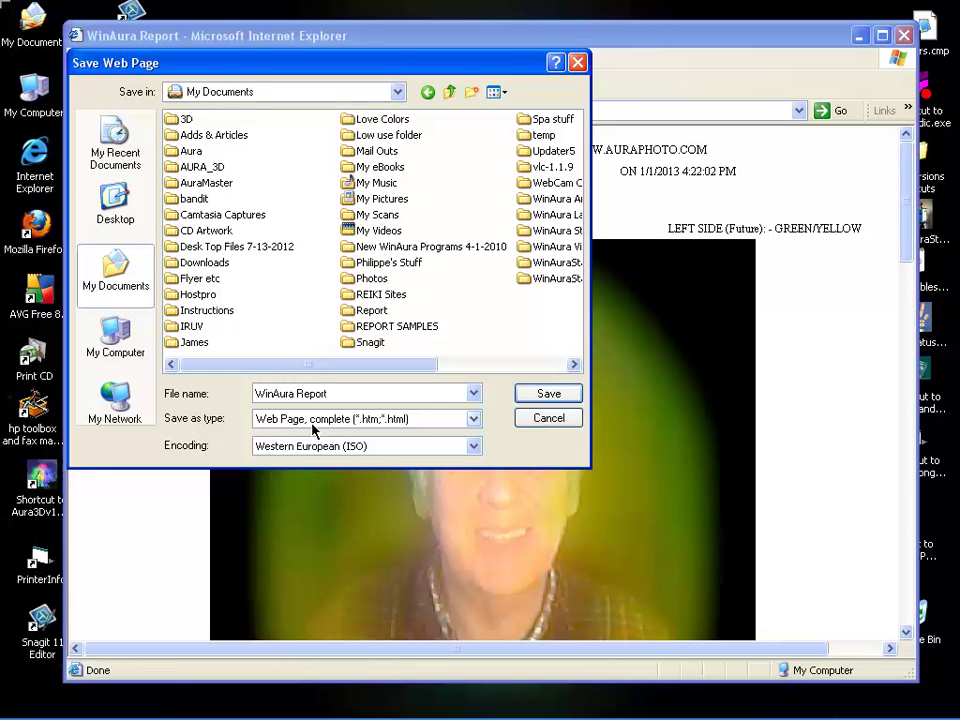
pyautogui.click(472, 420)
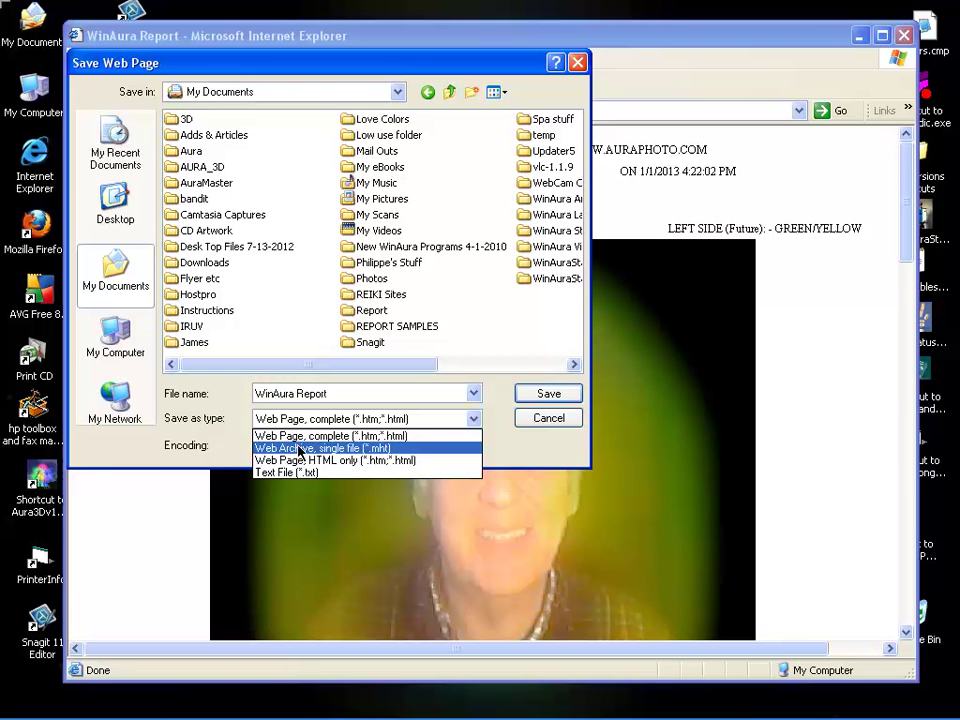
pyautogui.click(544, 450)
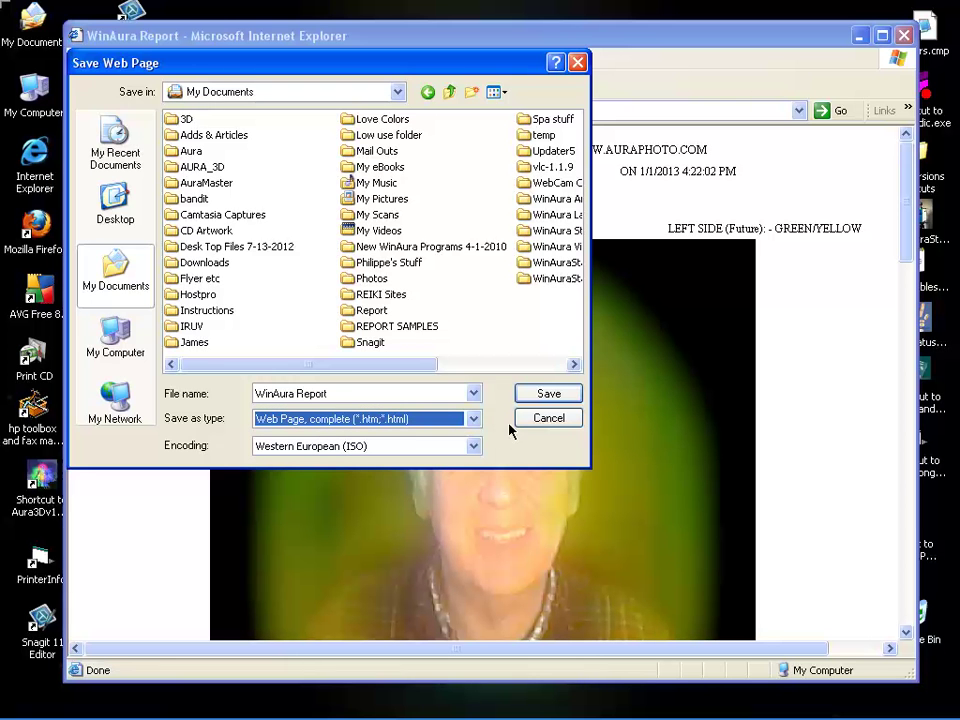
pyautogui.click(549, 418)
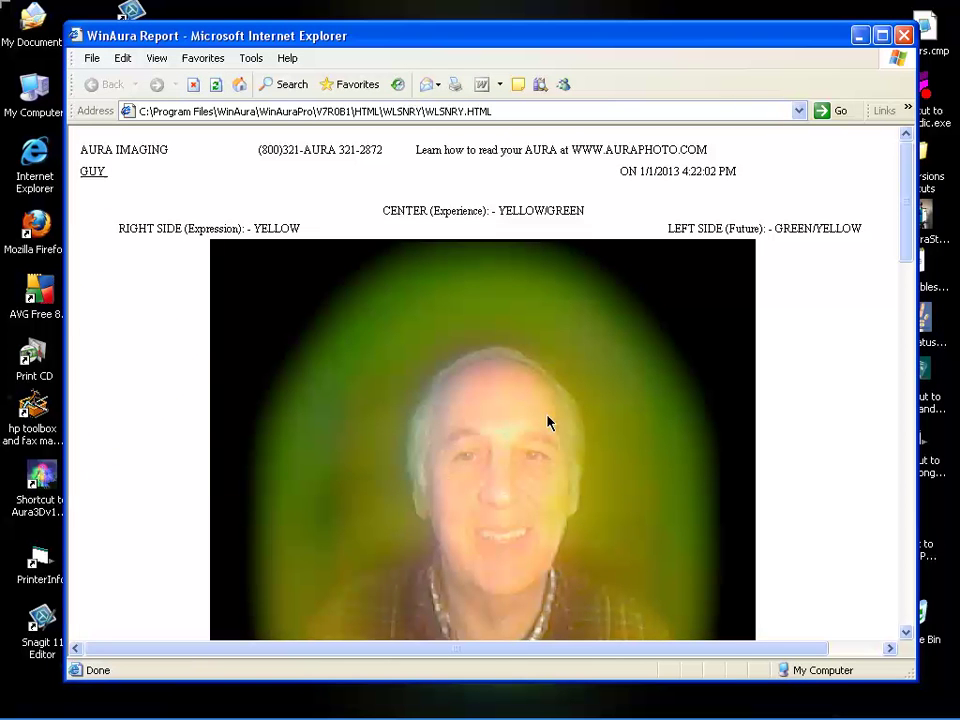
# Close the report window and confirm this to return to the live aura session
pyautogui.click(904, 36)
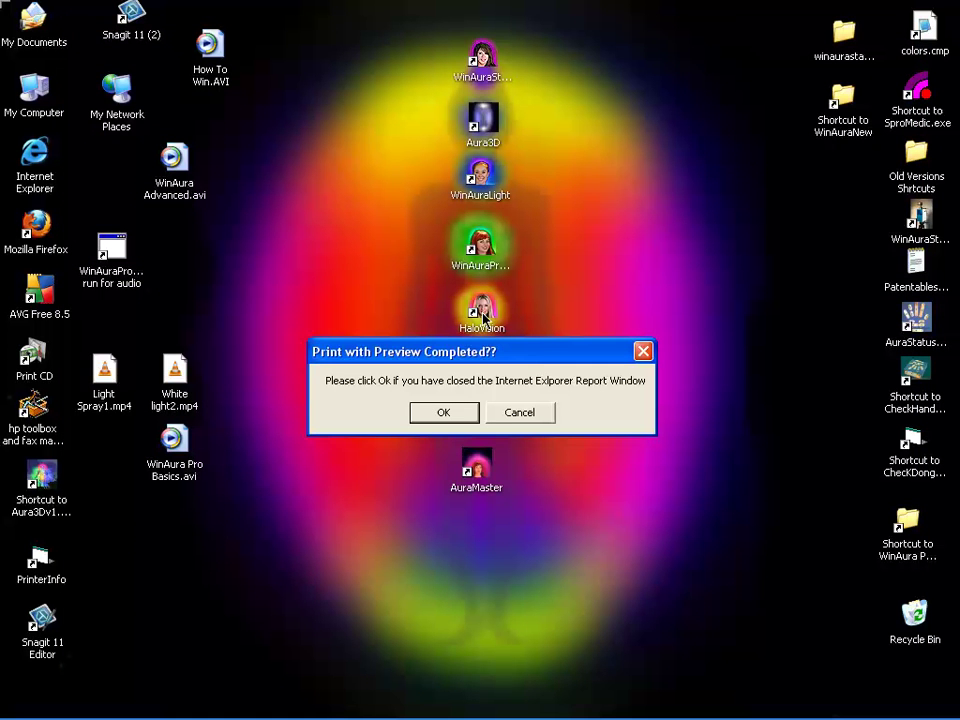
pyautogui.click(443, 412)
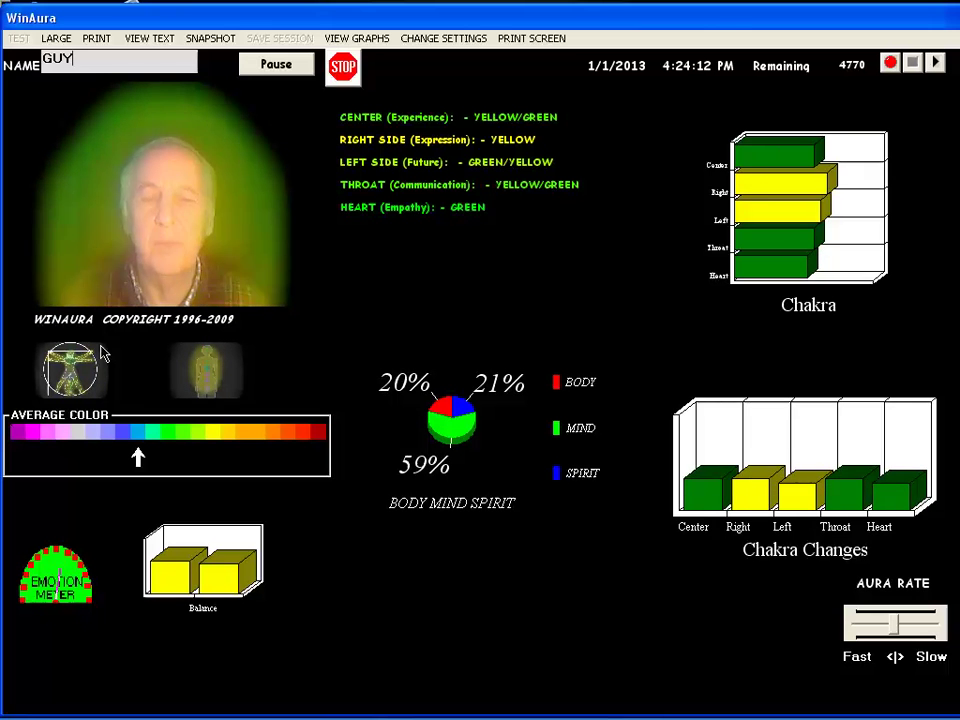
# View the 7 Chakra figure, the full-body star figure and the experimental aura graphs, and return to the live session
pyautogui.click(201, 374)
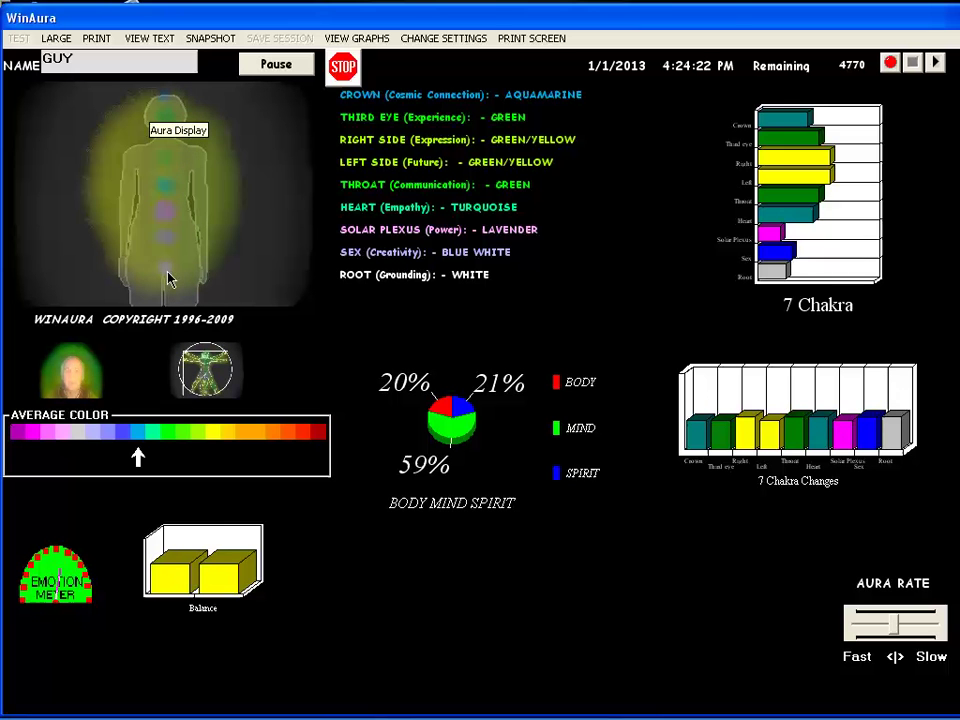
pyautogui.click(205, 372)
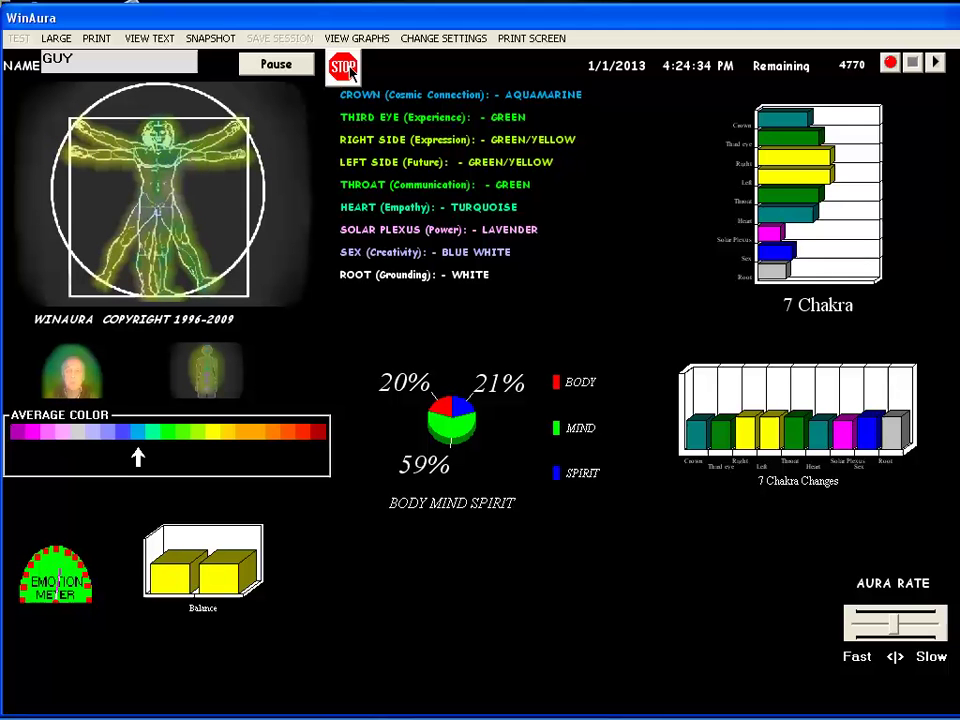
pyautogui.click(354, 40)
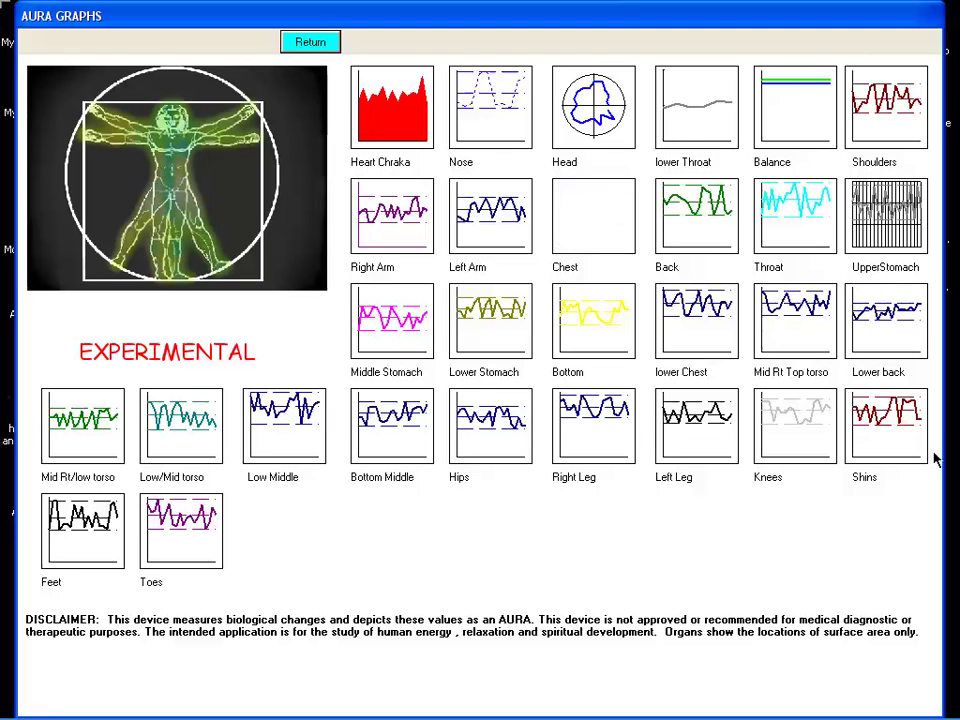
pyautogui.click(293, 45)
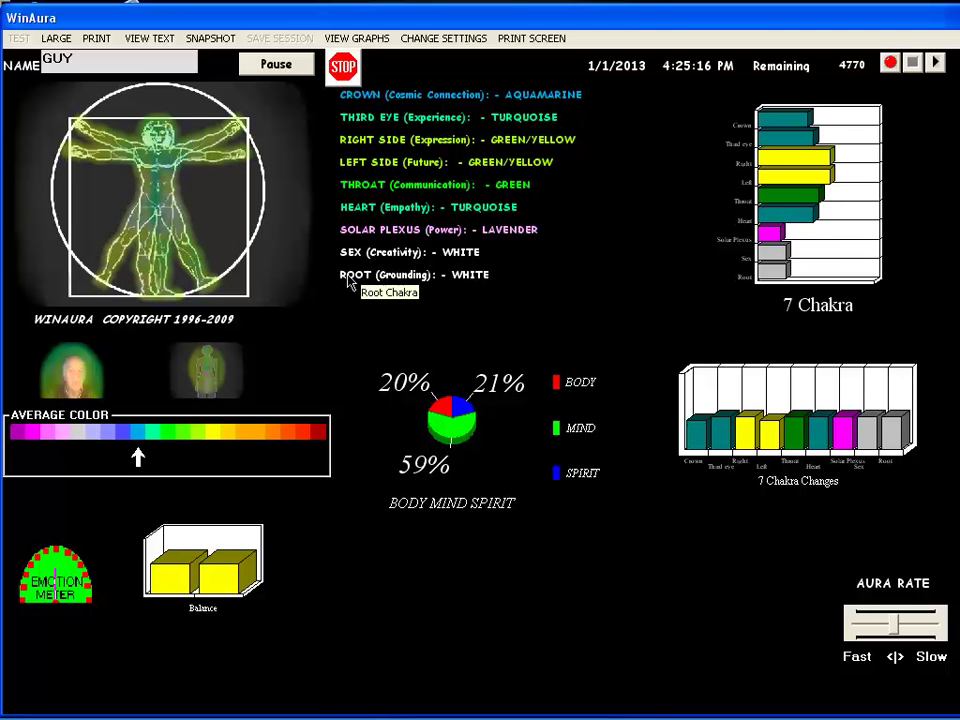
# Show the photo aura display, view the 7 Chakra figure once more and switch back to the photo aura
pyautogui.click(80, 383)
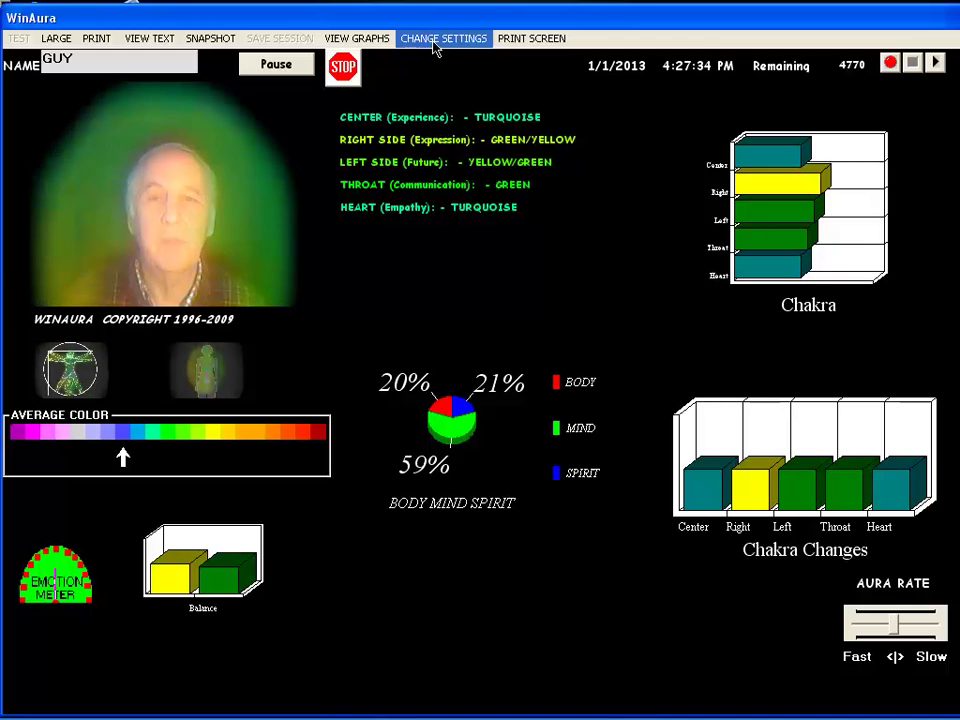
pyautogui.click(204, 370)
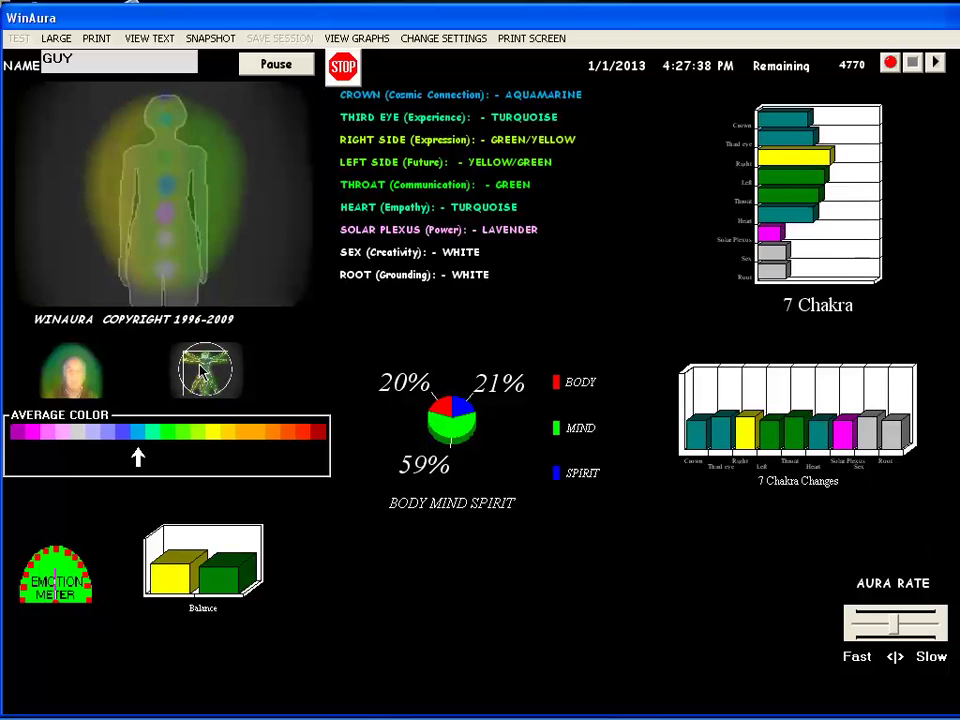
pyautogui.click(74, 376)
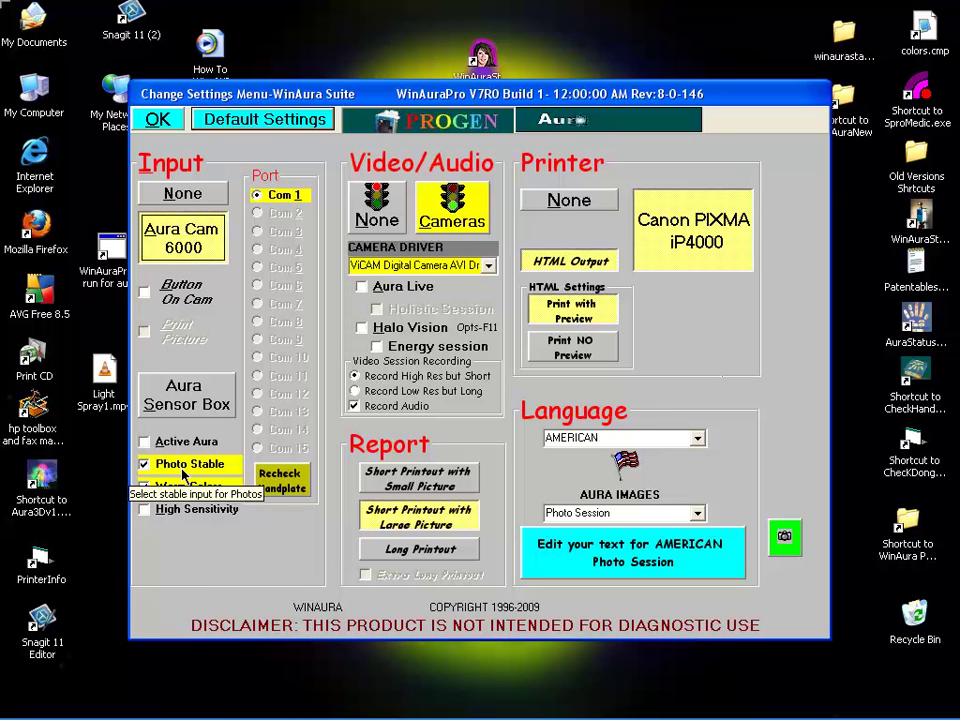
# Enable High Sensitivity and Active Aura for the input and set the aura images to Aura Live
pyautogui.click(145, 511)
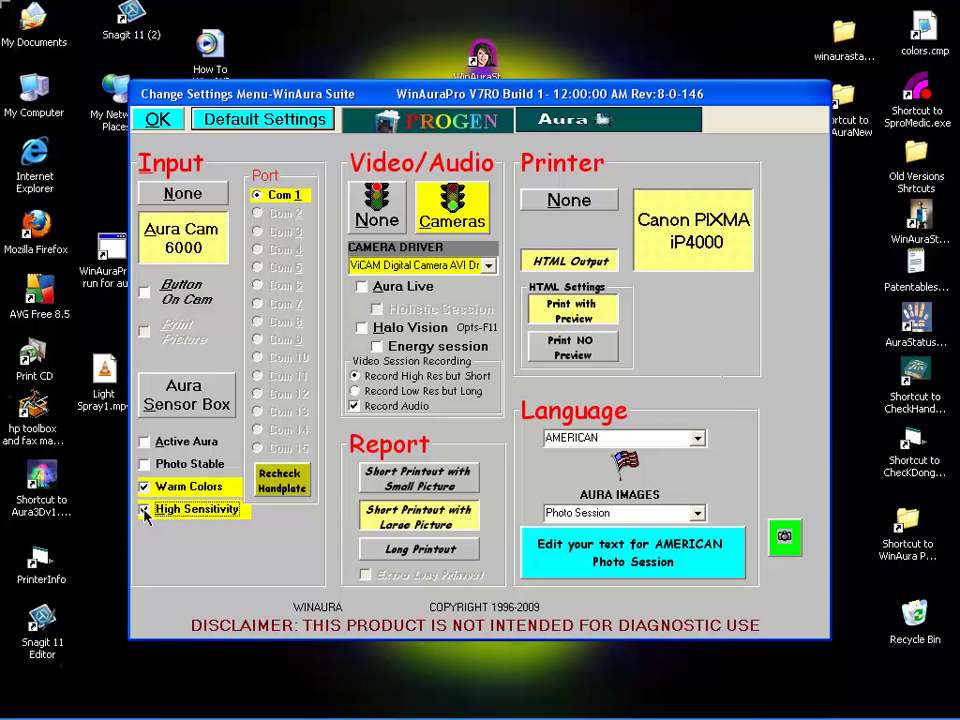
pyautogui.click(145, 443)
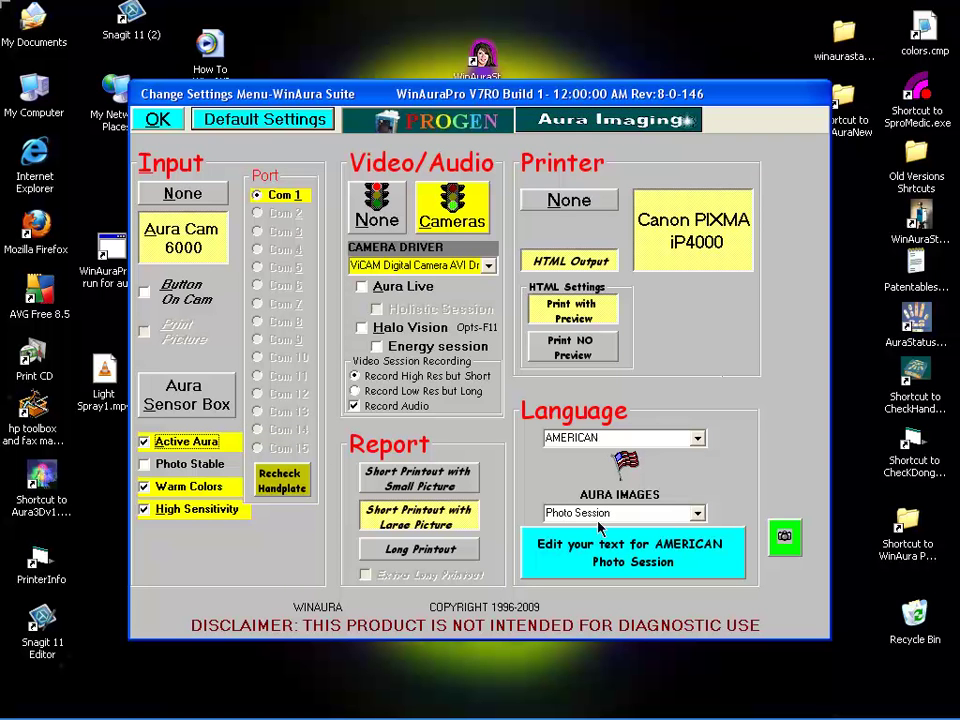
pyautogui.click(697, 514)
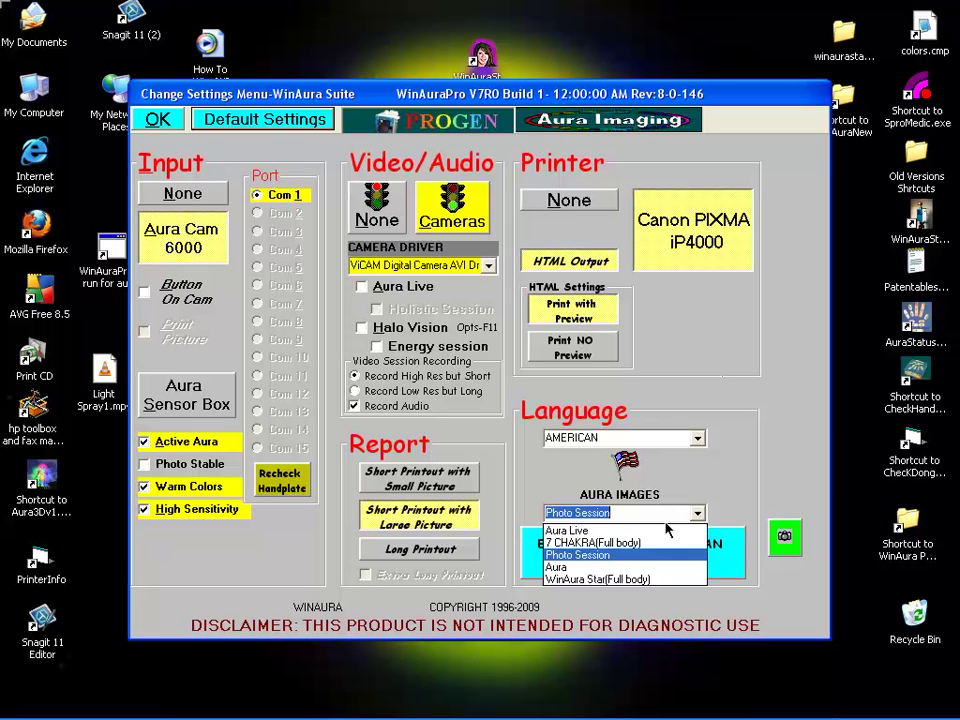
pyautogui.click(606, 532)
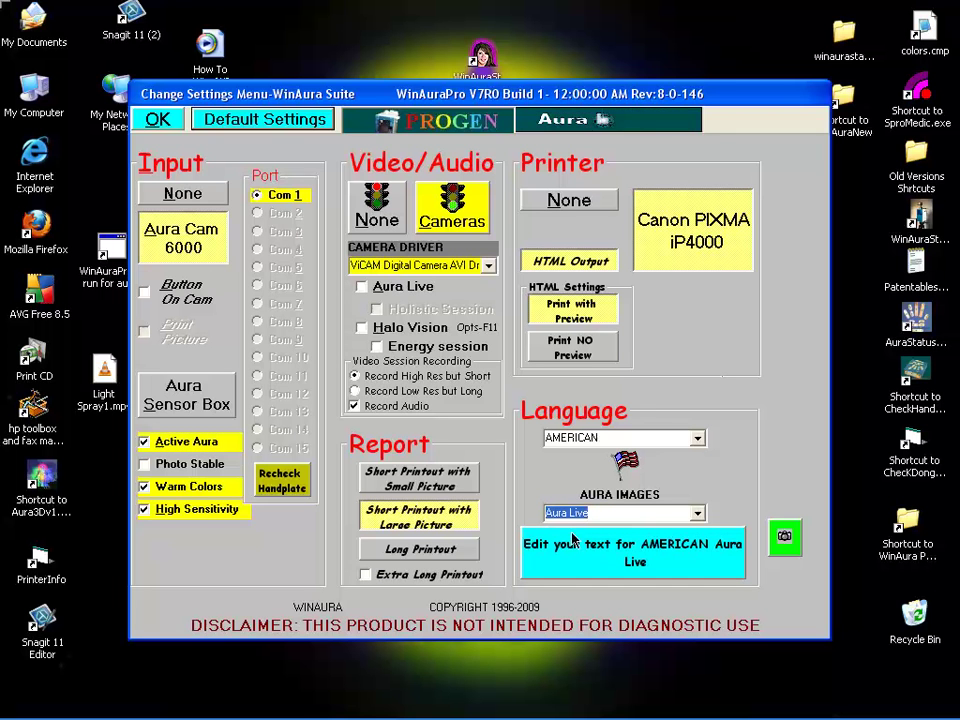
# Enable the Aura Live, Holistic Session and Halo Vision video options and apply the settings
pyautogui.click(361, 287)
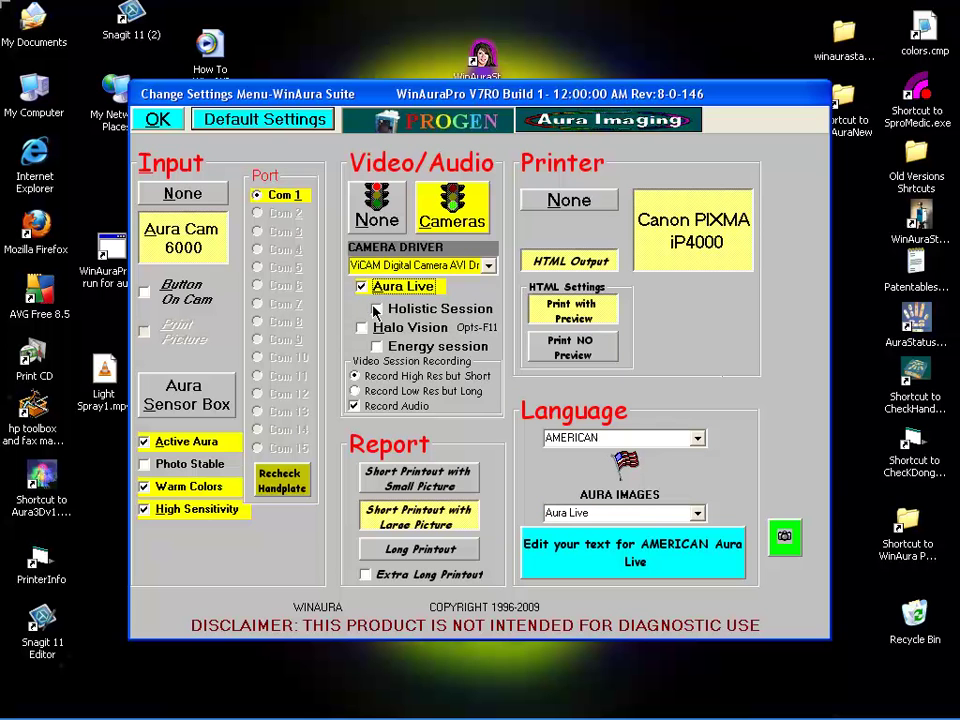
pyautogui.click(376, 309)
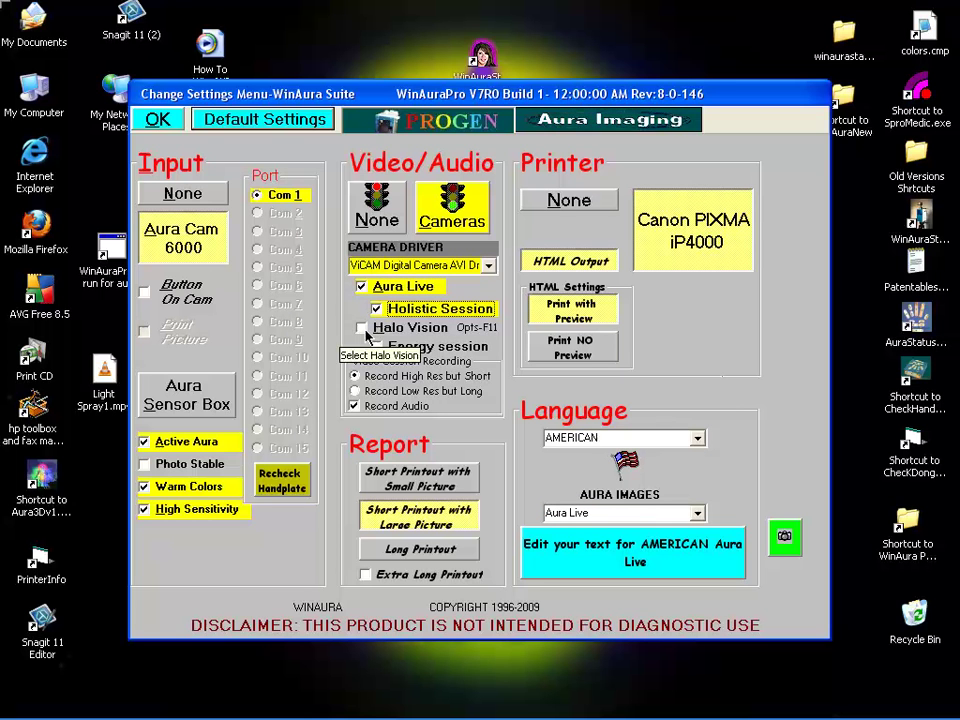
pyautogui.click(362, 329)
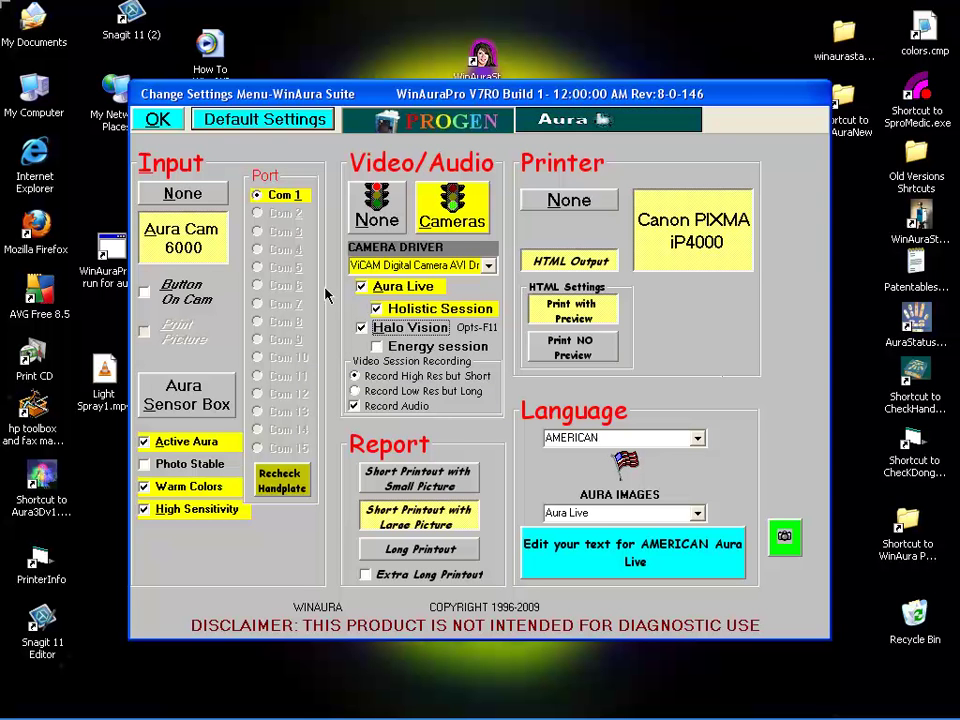
pyautogui.click(157, 120)
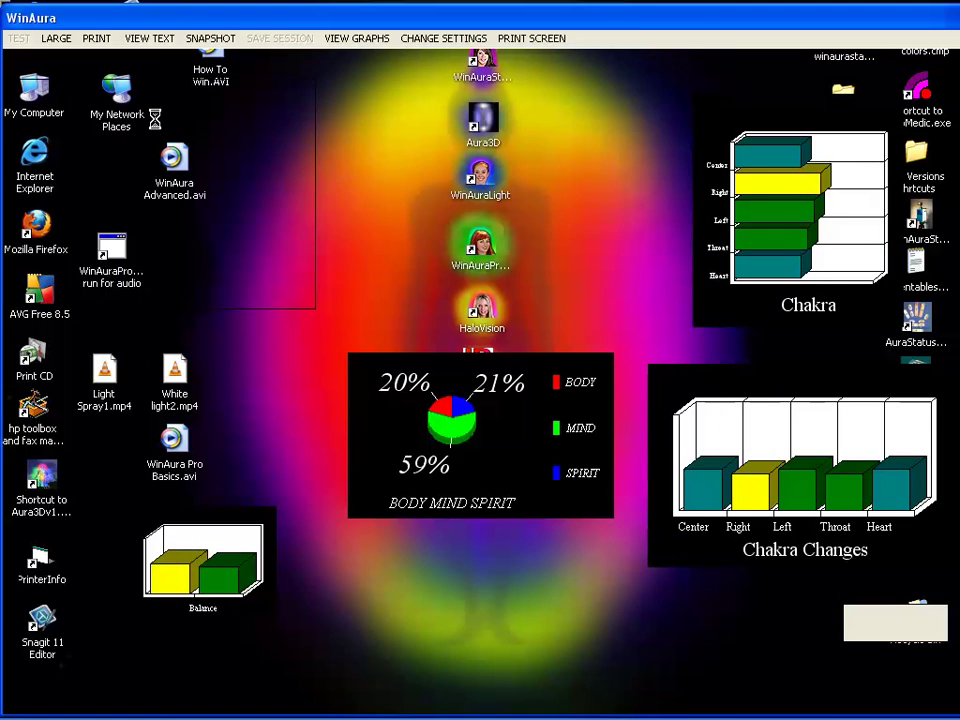